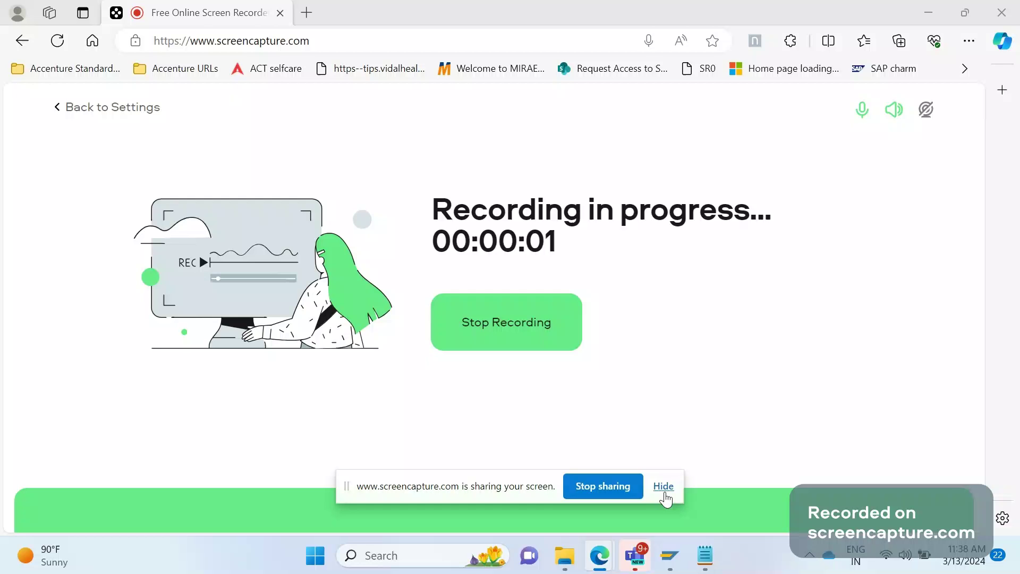
Hide the screen-sharing notice and bring the SAP Easy Access window forward.
left_click(663, 486)
key("F3")
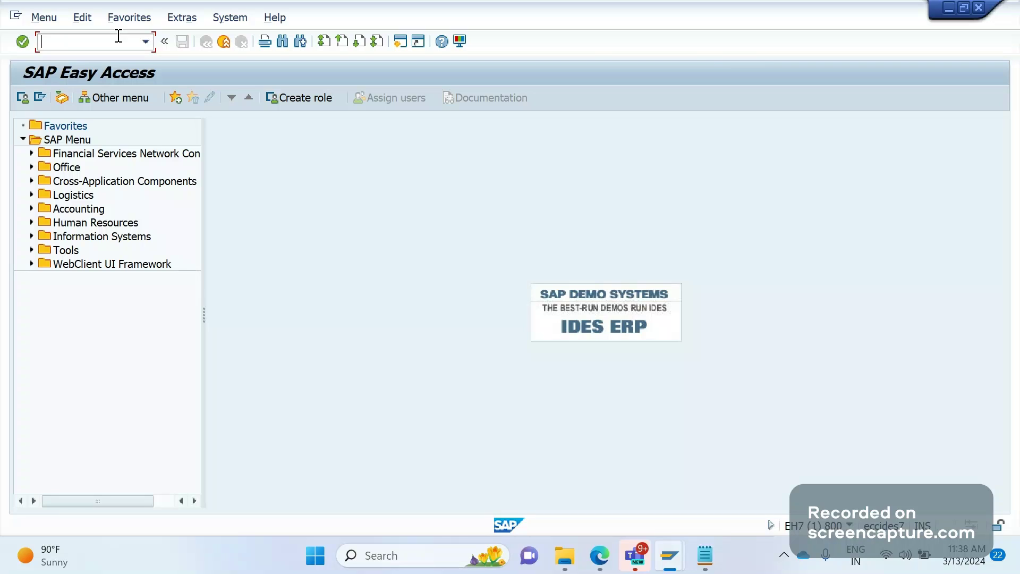
type("/NWE")
type("0")
type("2")
Run the IDoc list transaction to reach the IDoc List selection screen.
key("Return")
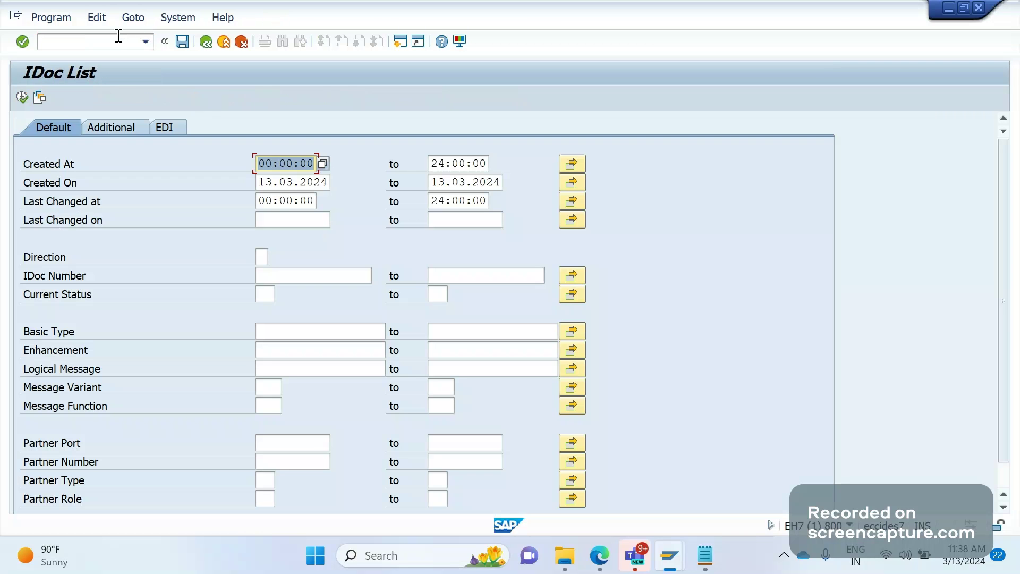
left_click(322, 184)
type("2")
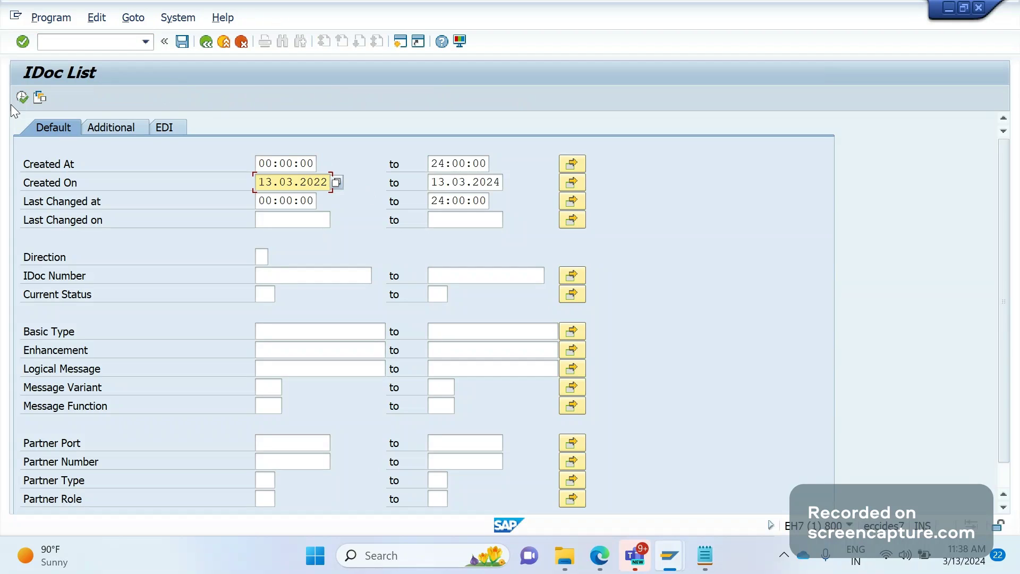
left_click(22, 98)
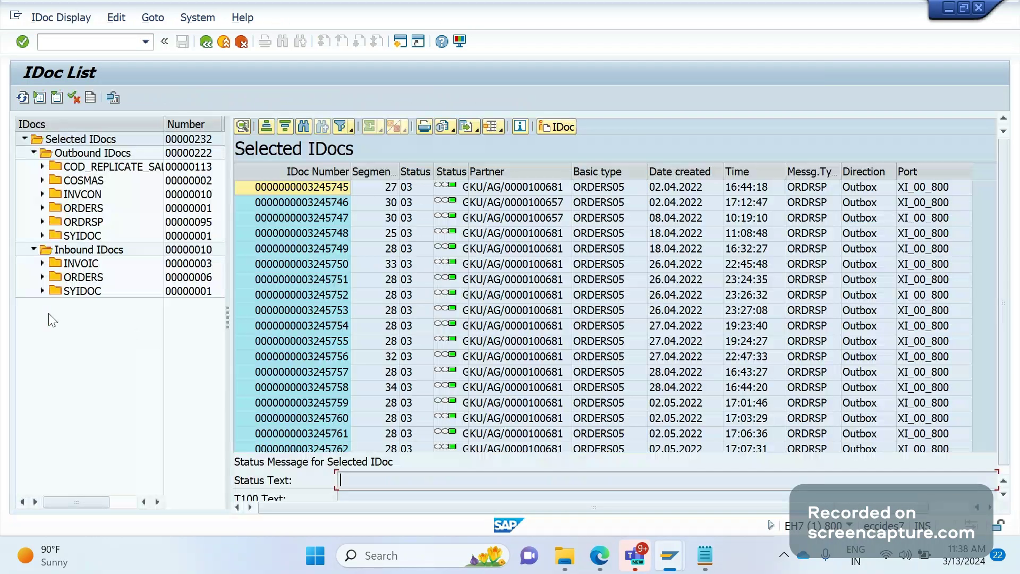
left_click(289, 186)
double_click(289, 185)
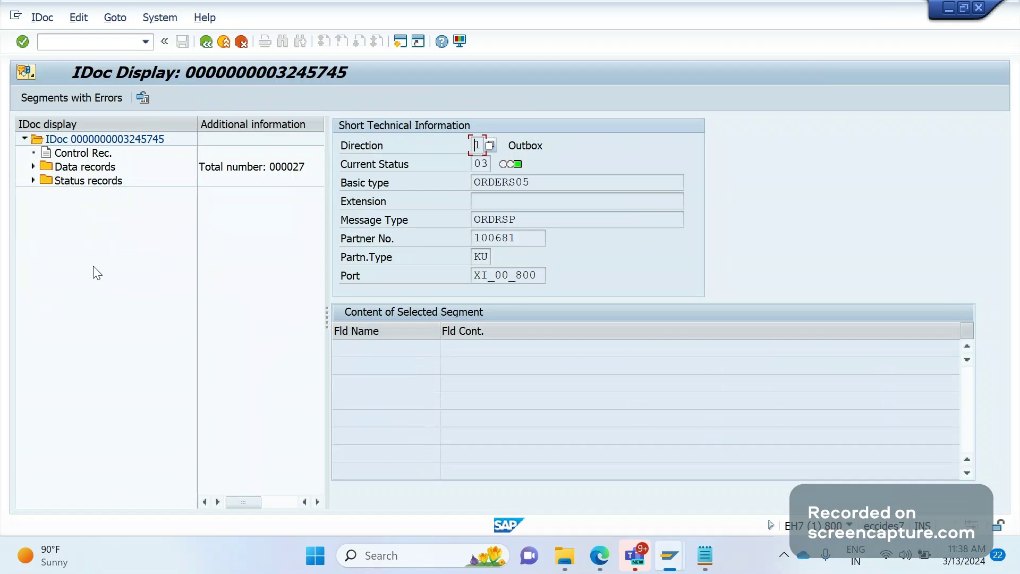
Expand and collapse IDoc 3245745's 27 data records, then show the IDoc menu.
left_click(33, 168)
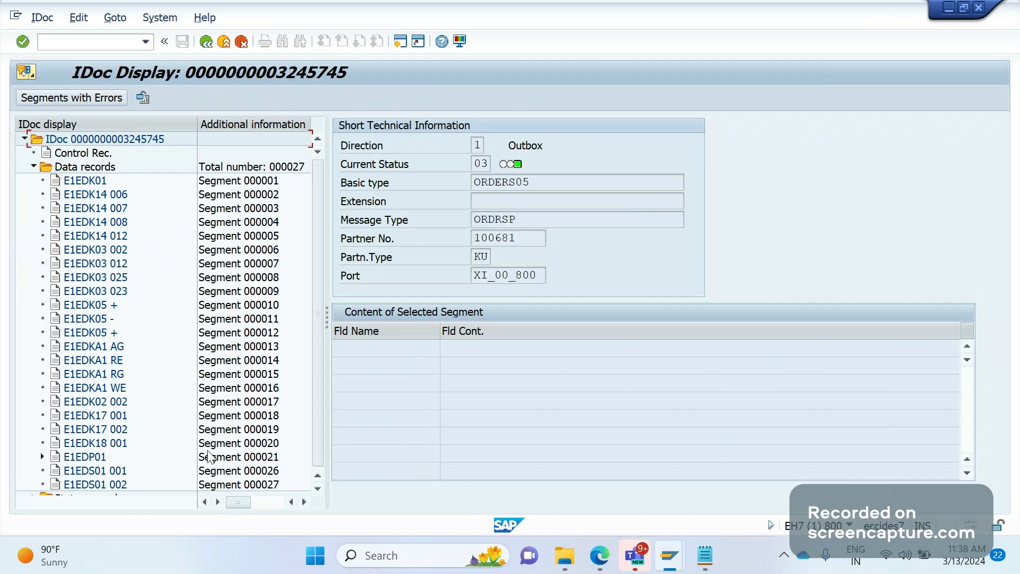
scroll(312, 209, "down", 1)
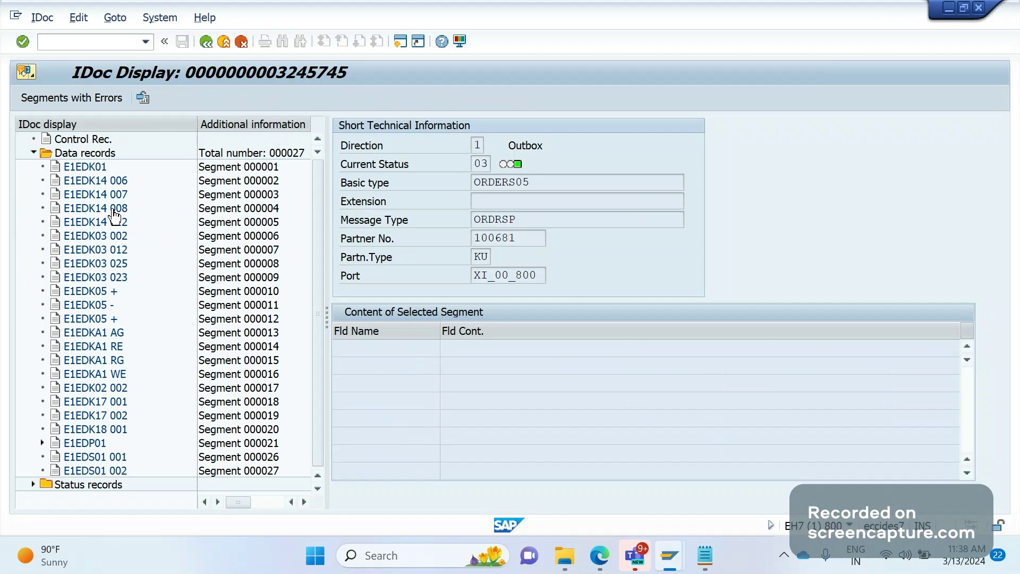
left_click(33, 152)
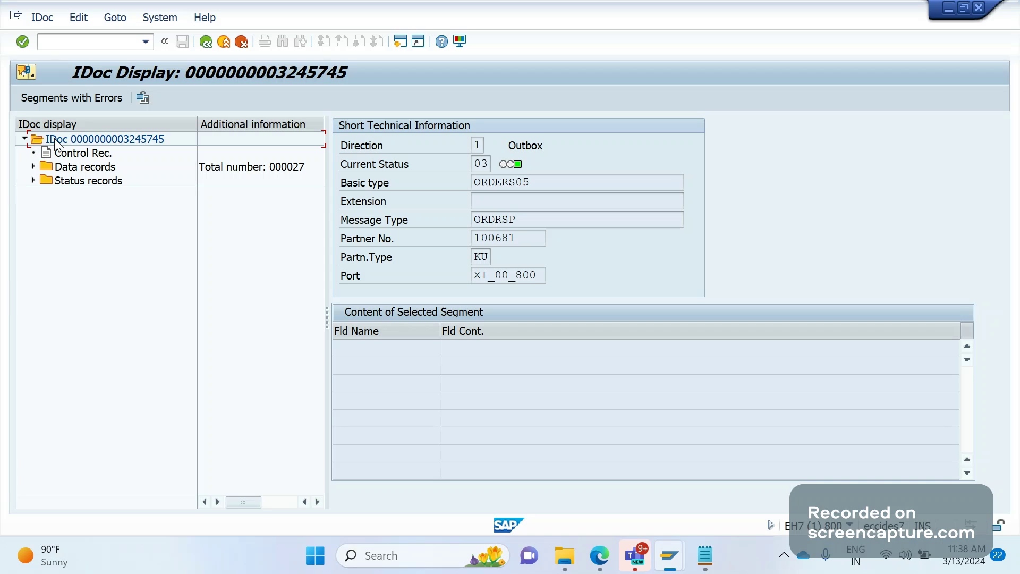
left_click(42, 18)
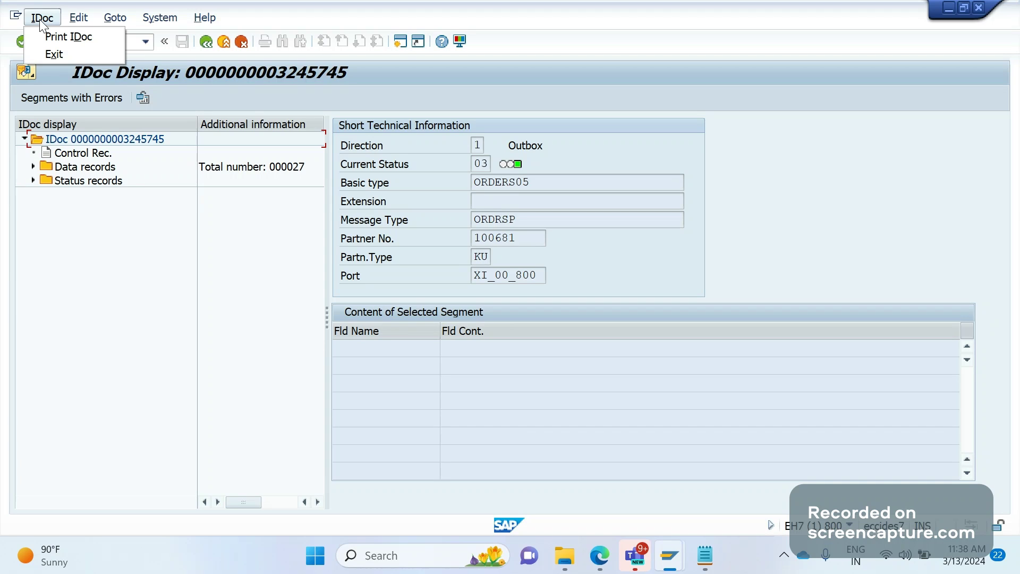
Choose Print IDoc to list IDoc 3245745's fields, descriptions and values.
left_click(76, 37)
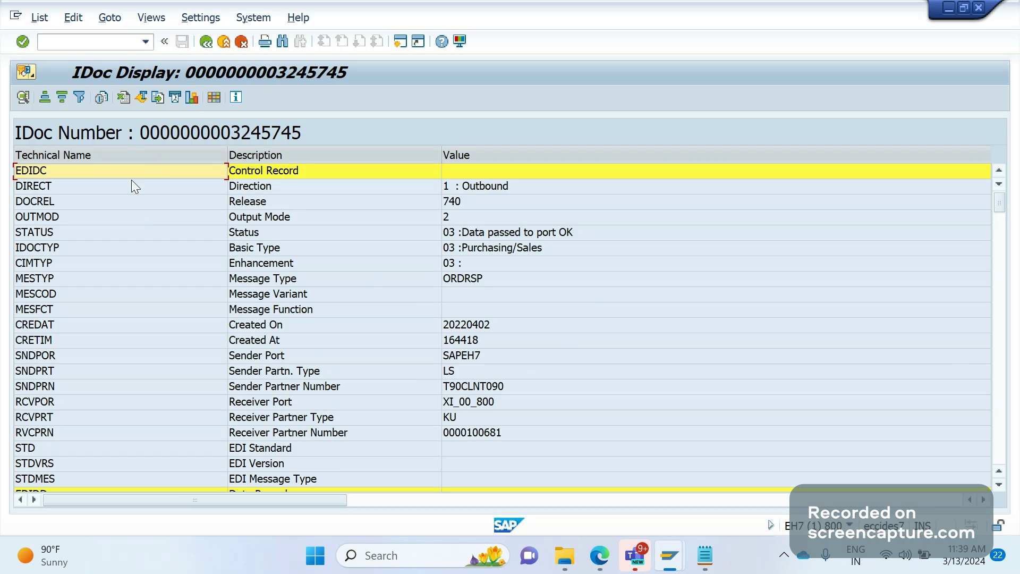
left_click(159, 97)
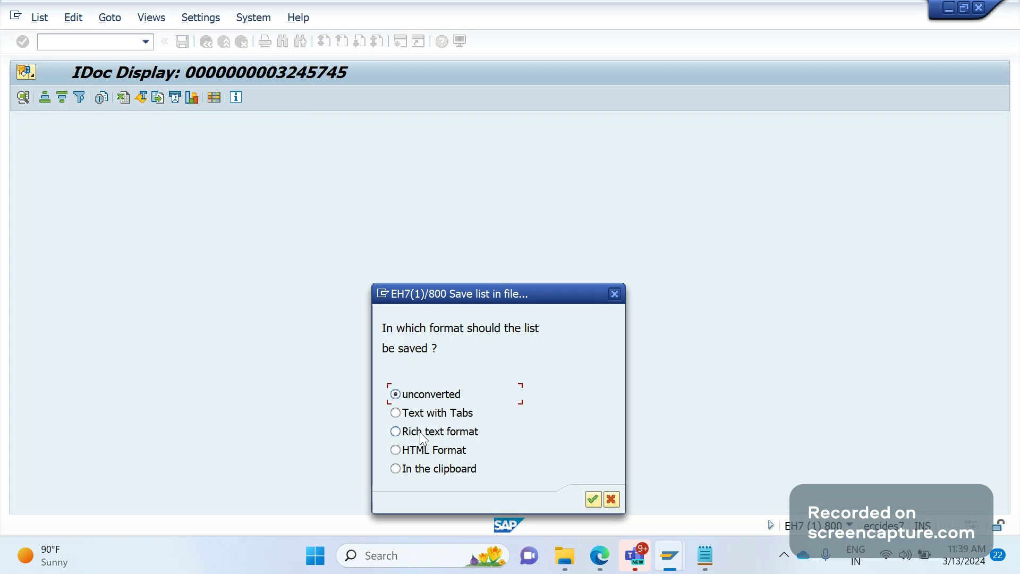
left_click(611, 500)
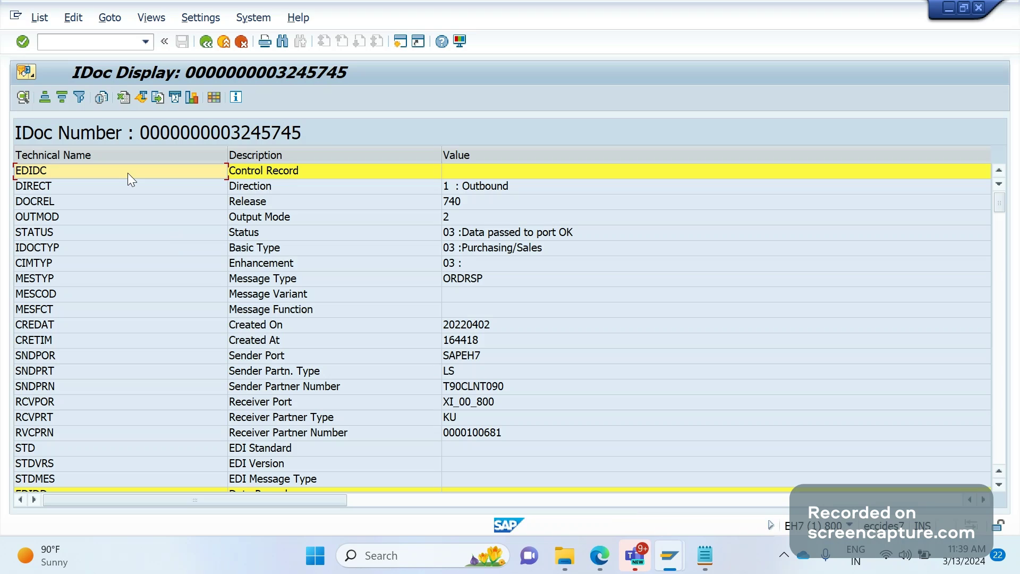
Export the IDoc field list to Excel and move the missing sap_sm.xls template message aside.
left_click(123, 98)
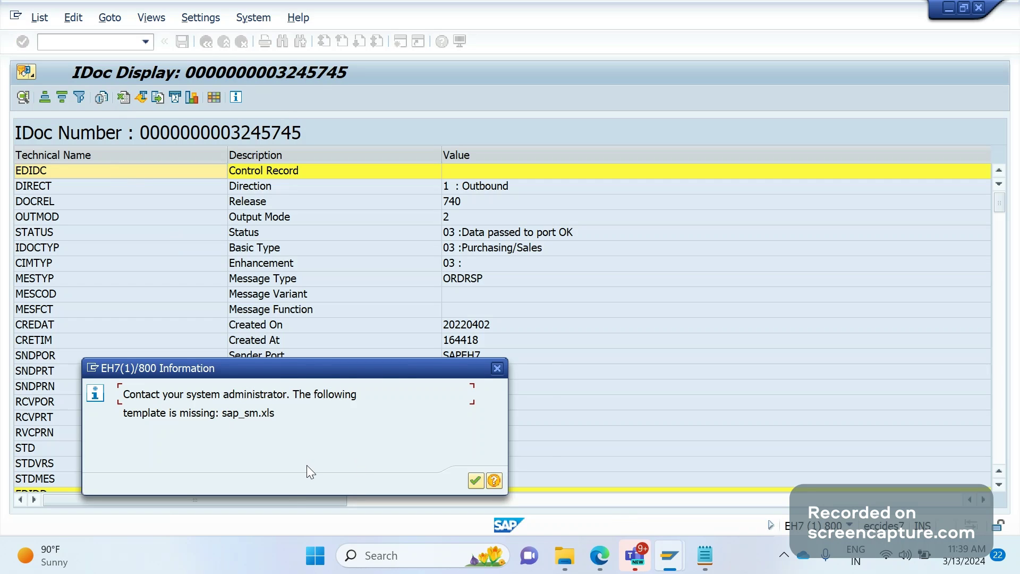
left_click_drag(247, 371, 510, 262)
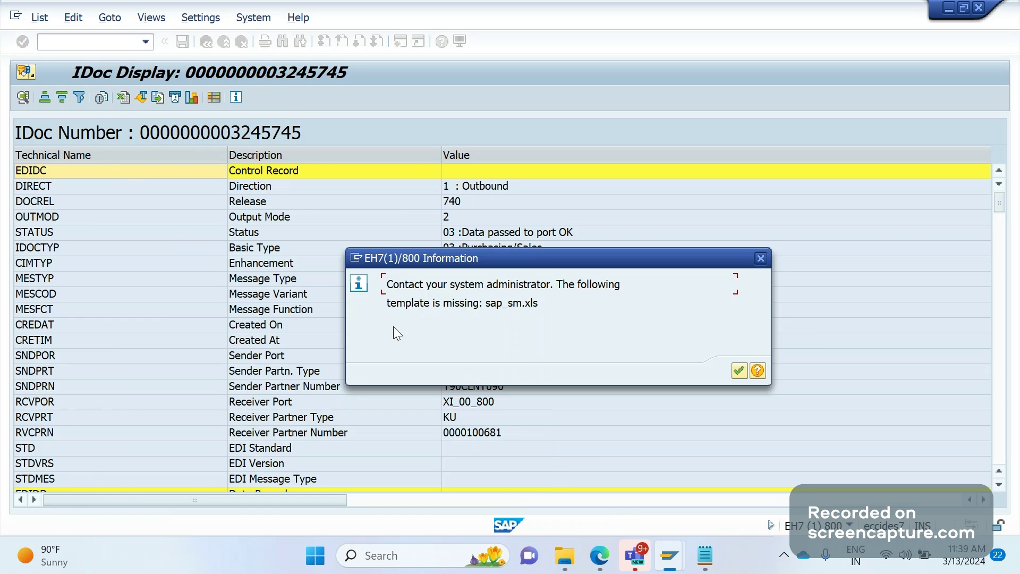